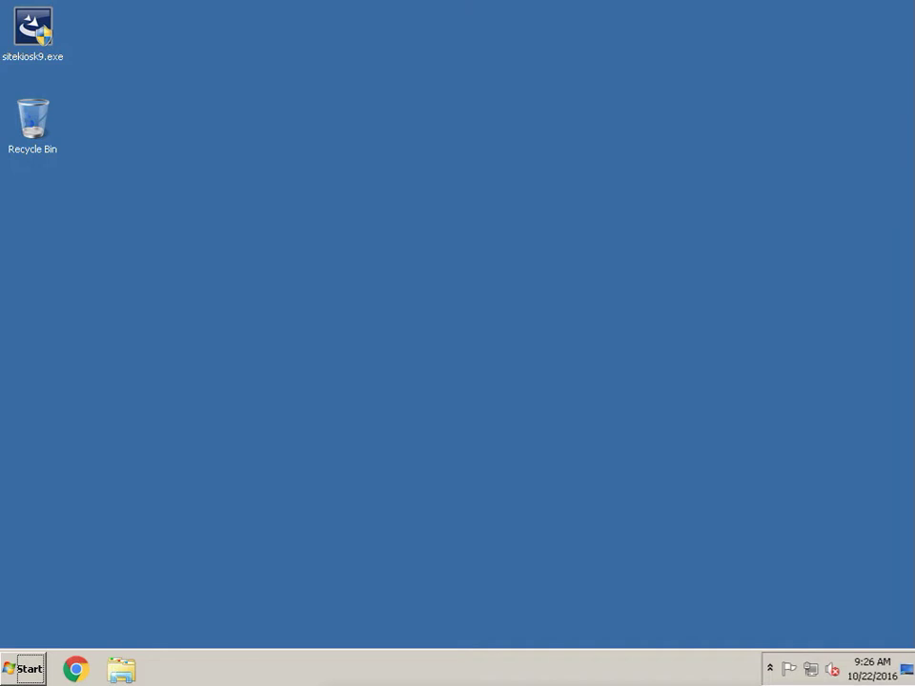
Run sitekiosk9.exe, allow it to make changes, and install in English (United States)
{"action": "left_click", "coordinate": [35, 61]}
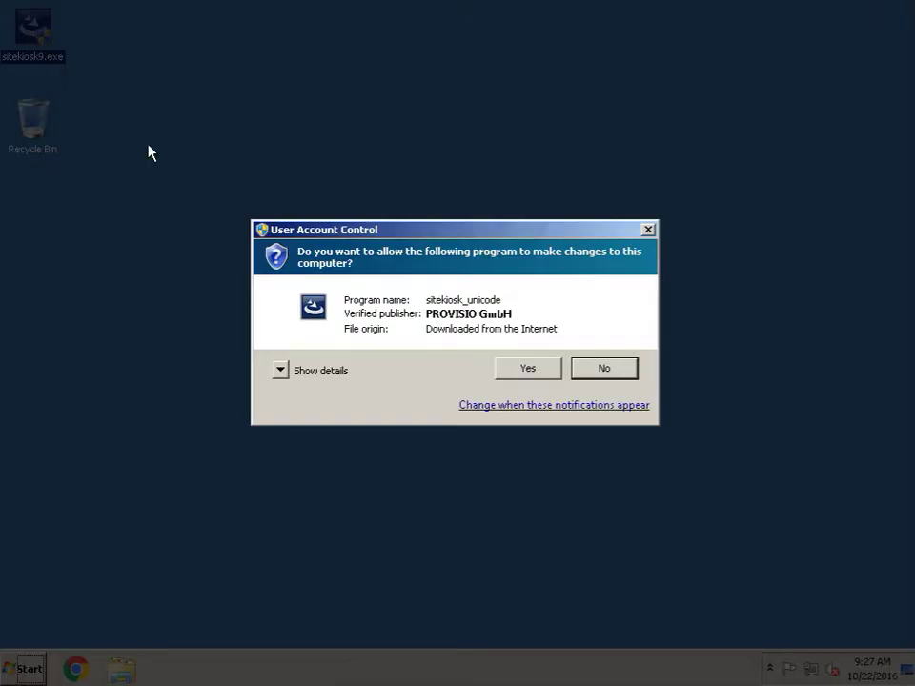
{"action": "left_click", "coordinate": [515, 369]}
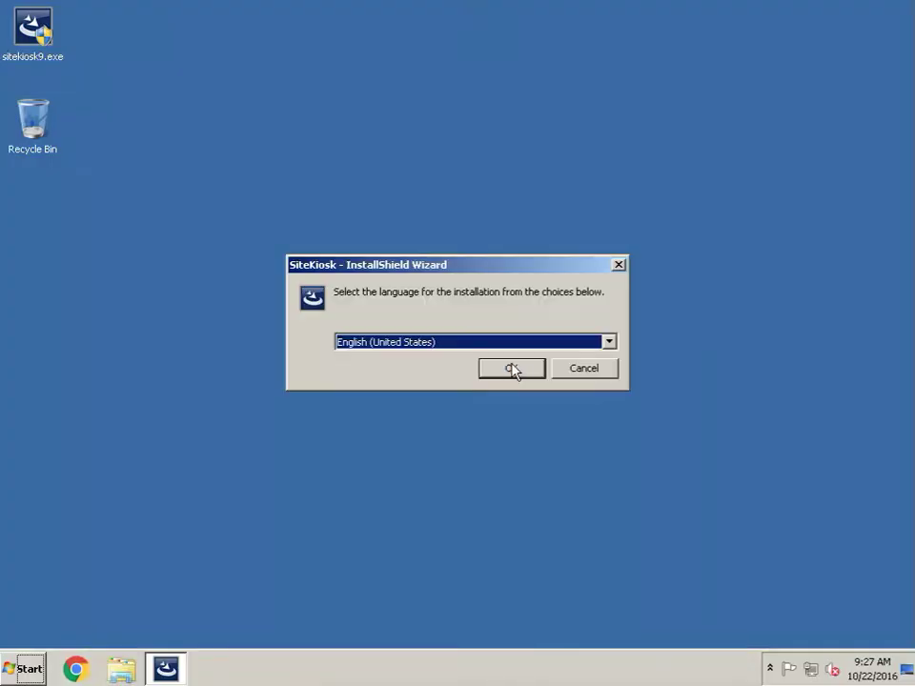
{"action": "left_click", "coordinate": [513, 370]}
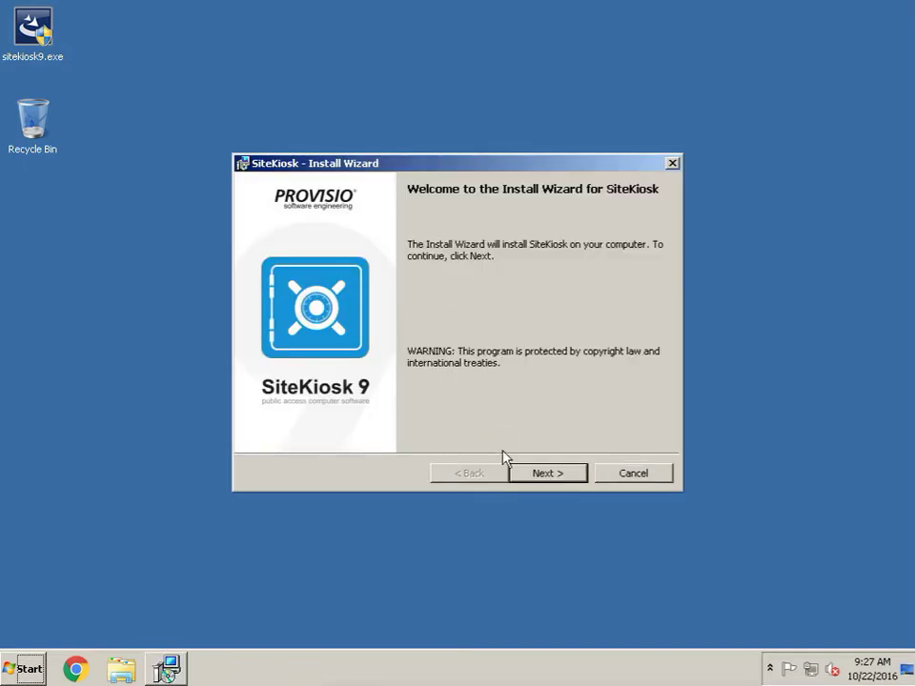
Accept the licence, choose Standard Installation with the VNC download, and install SiteKiosk
{"action": "left_click", "coordinate": [535, 477]}
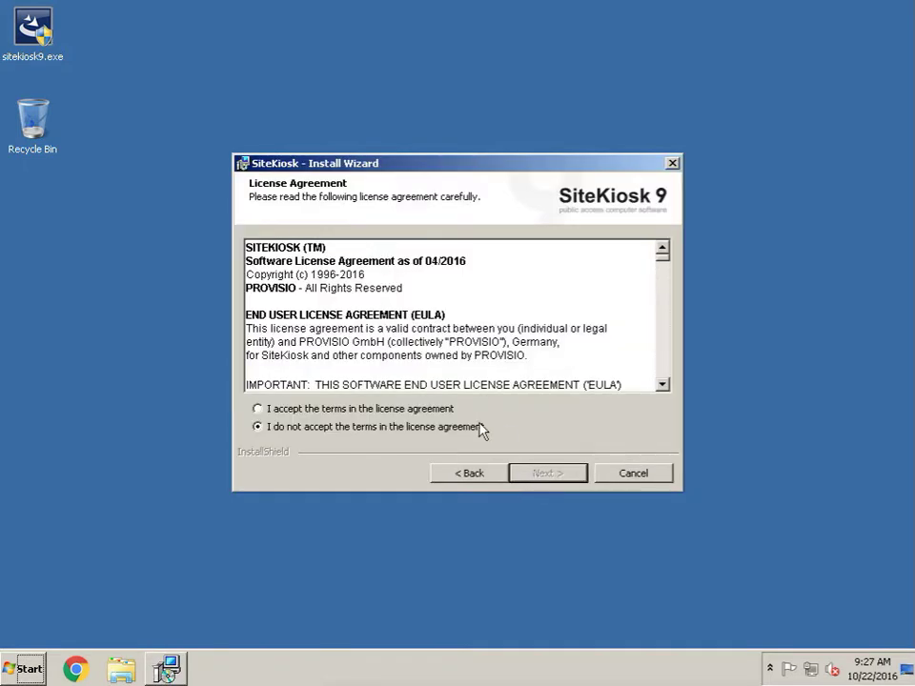
{"action": "left_click", "coordinate": [434, 409]}
{"action": "left_click", "coordinate": [555, 477]}
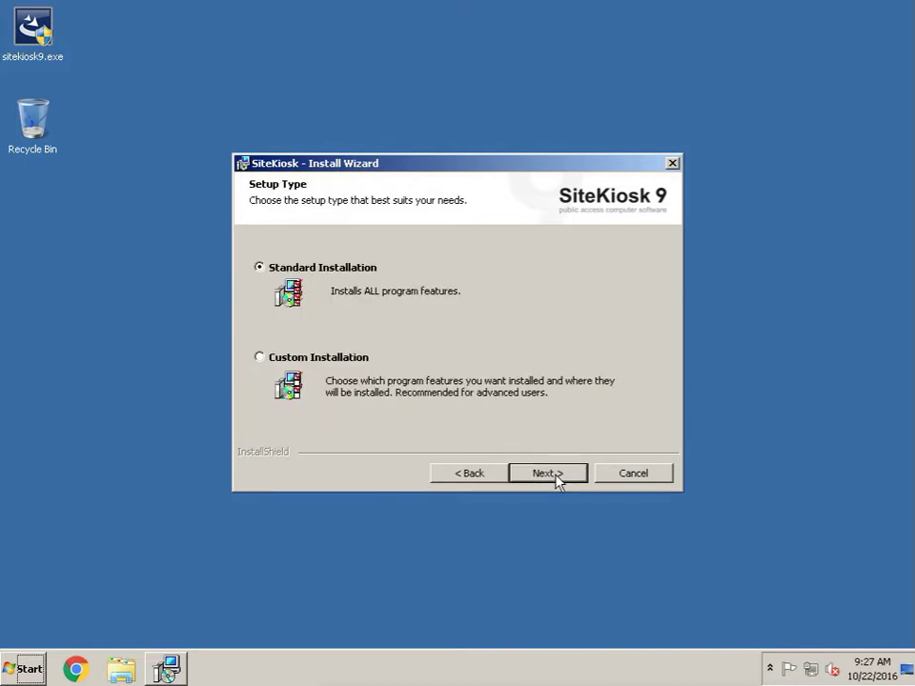
{"action": "left_click", "coordinate": [556, 473]}
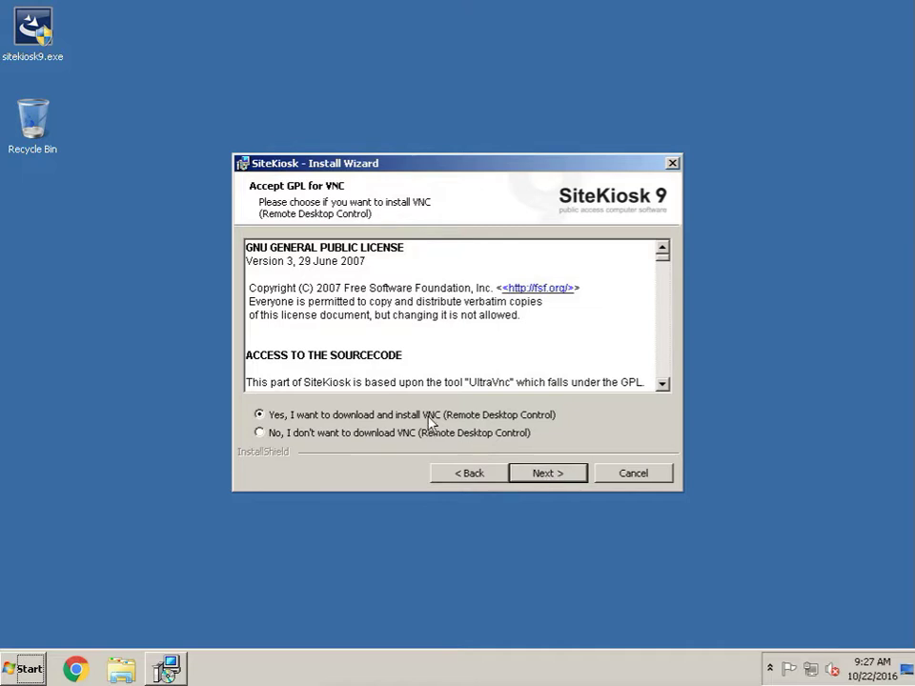
{"action": "left_click", "coordinate": [558, 473]}
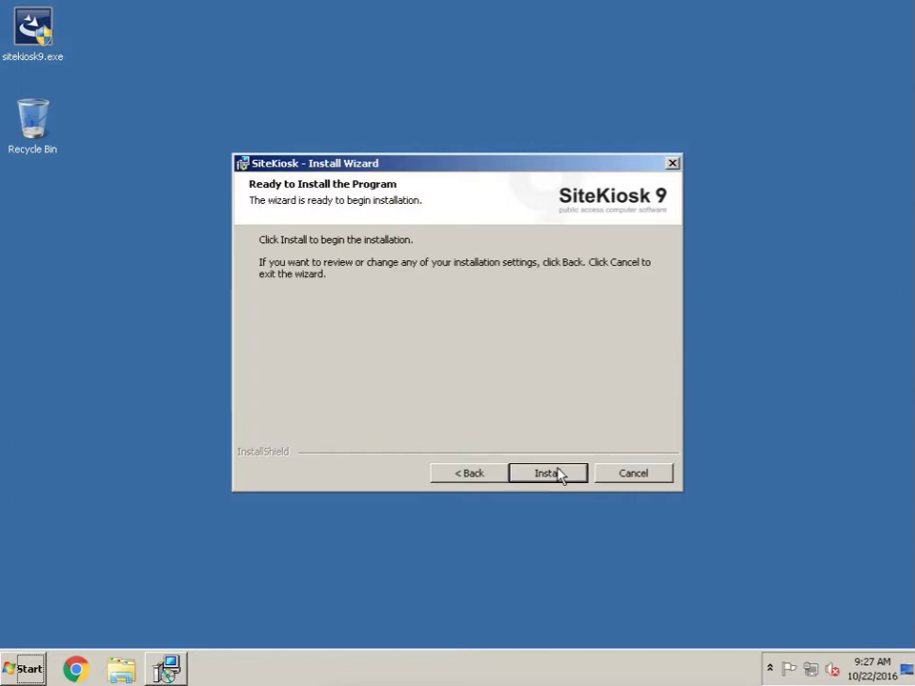
{"action": "left_click", "coordinate": [558, 473]}
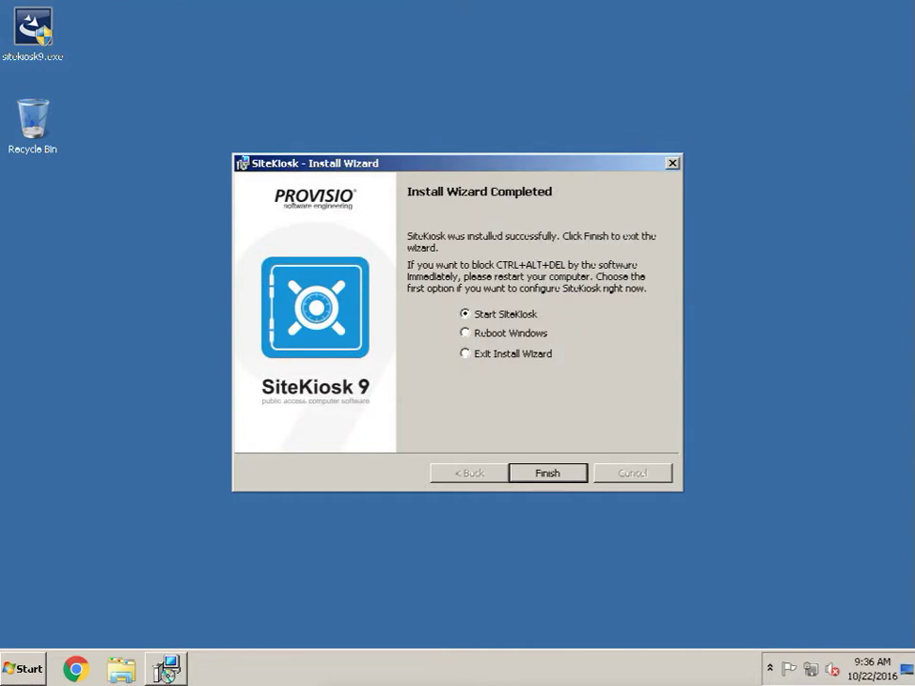
Finish the installer with 'Start SiteKiosk' selected
{"action": "left_click", "coordinate": [547, 475]}
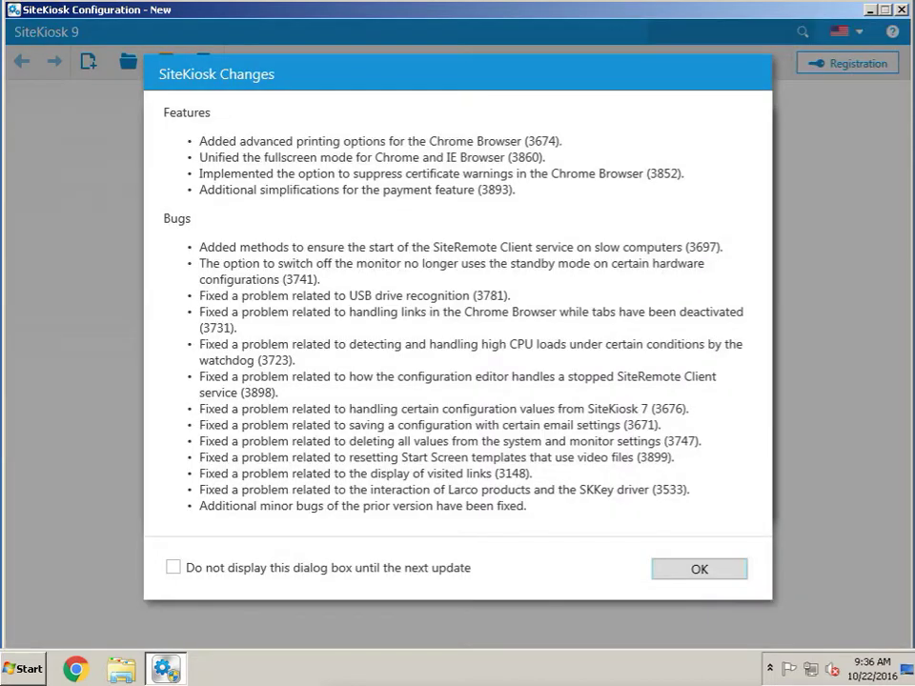
Hide the changes list until the next update and acknowledge the system settings notice
{"action": "left_click", "coordinate": [173, 567]}
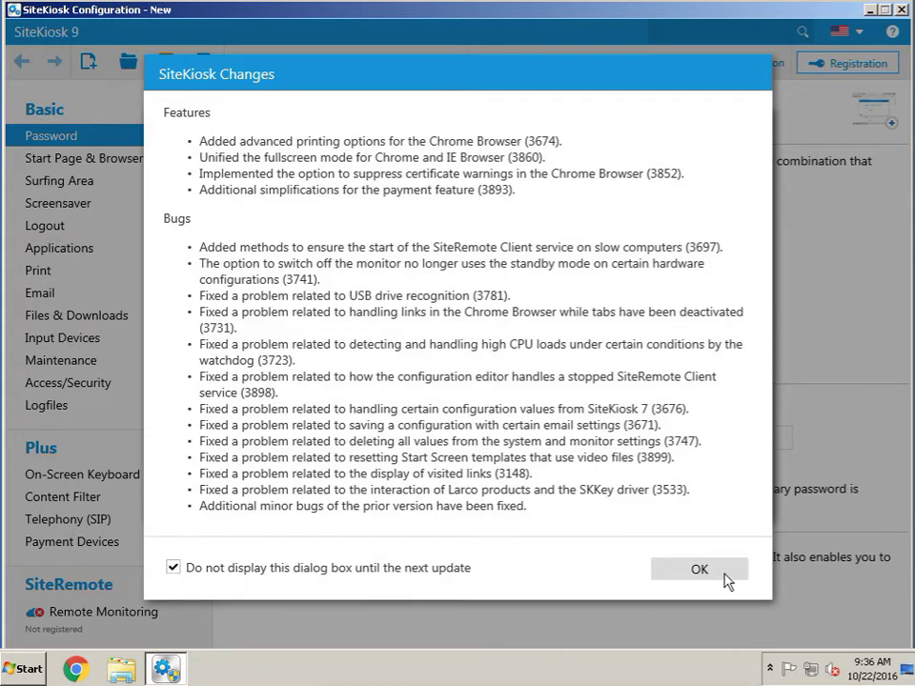
{"action": "left_click", "coordinate": [727, 572]}
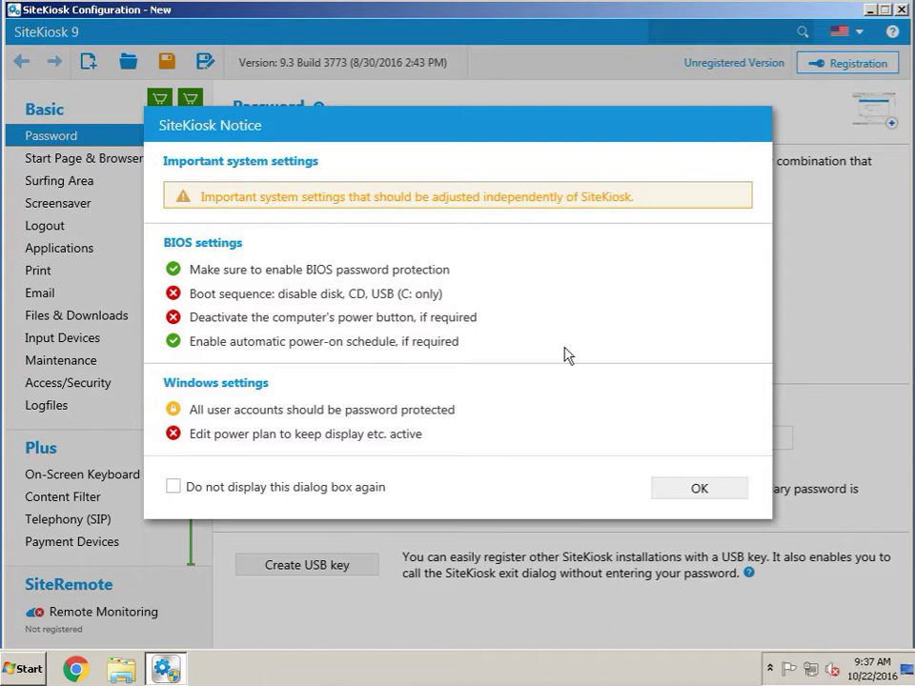
{"action": "left_click", "coordinate": [693, 492]}
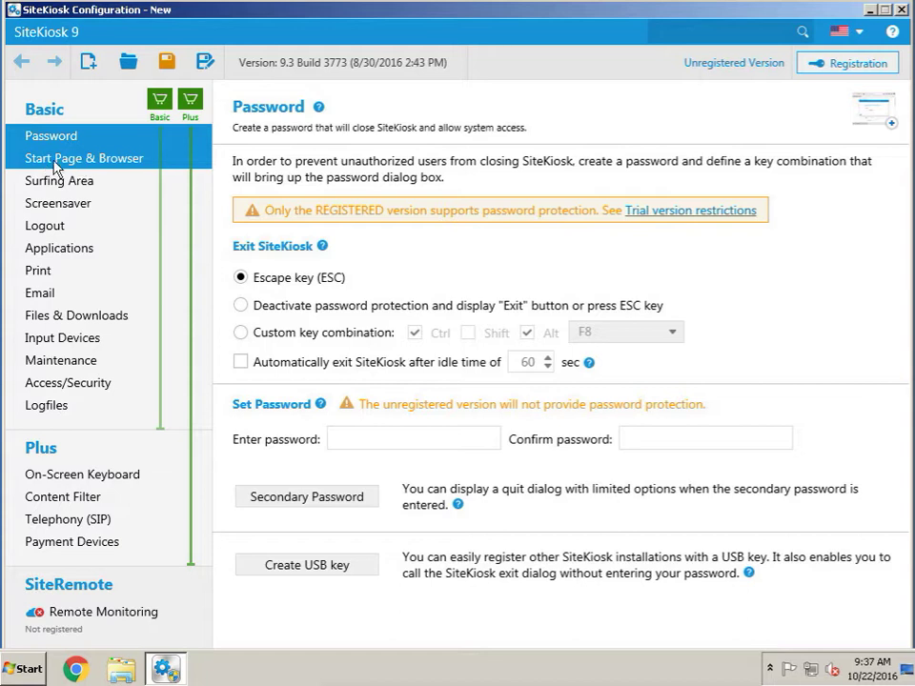
In Start Page & Browser settings, switch the browser engine to Chrome Browser
{"action": "left_click", "coordinate": [101, 159]}
{"action": "left_click", "coordinate": [570, 383]}
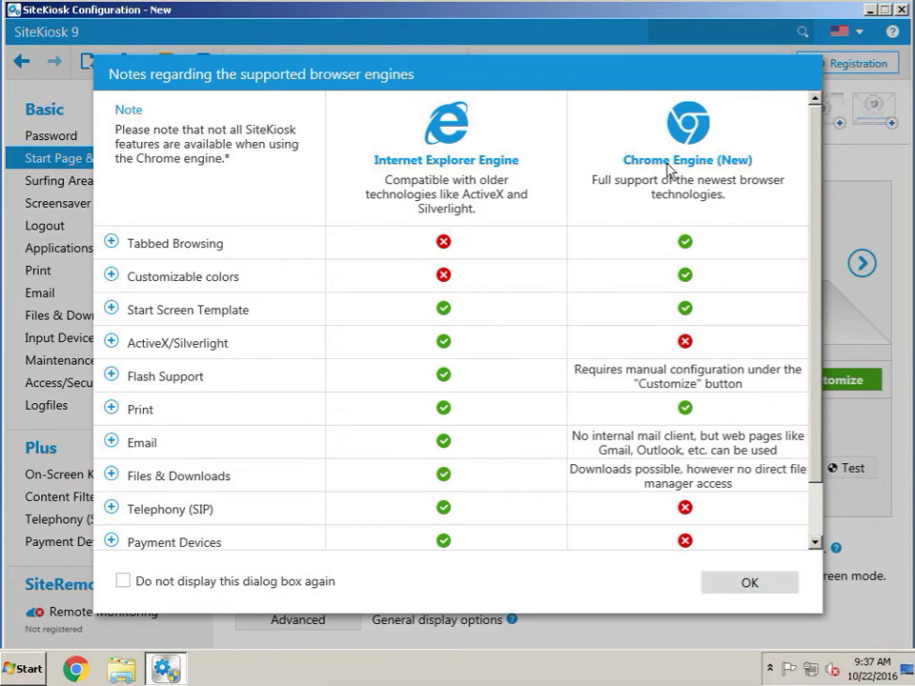
{"action": "left_click", "coordinate": [740, 588]}
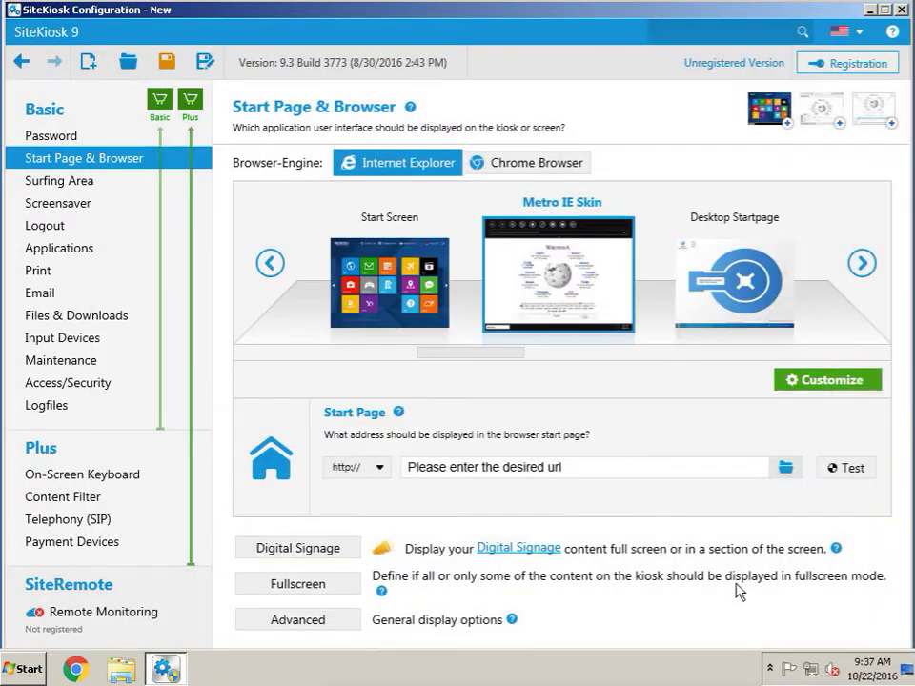
{"action": "left_click", "coordinate": [513, 167]}
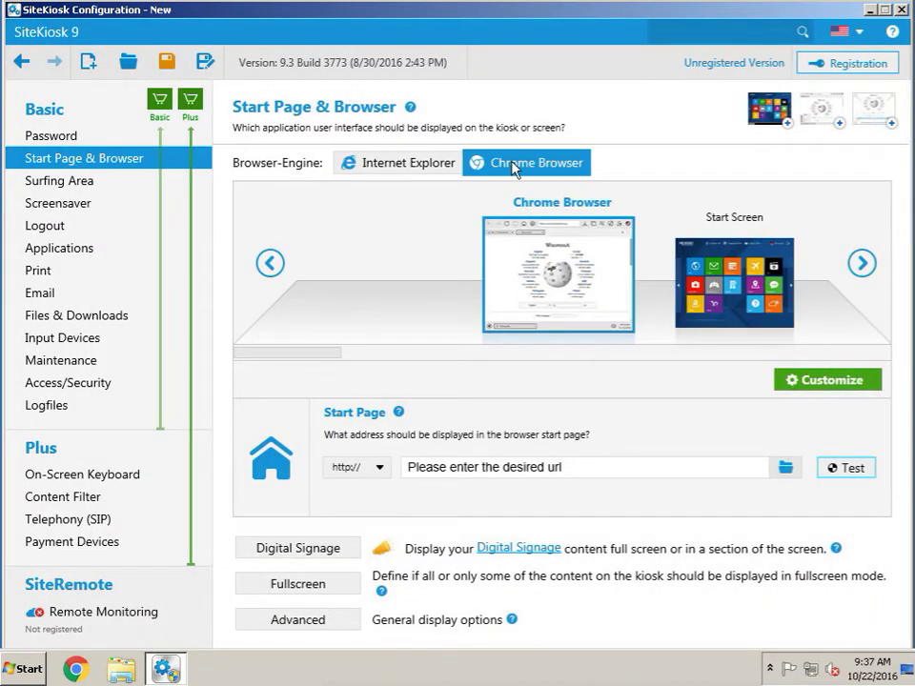
{"action": "left_click", "coordinate": [543, 468]}
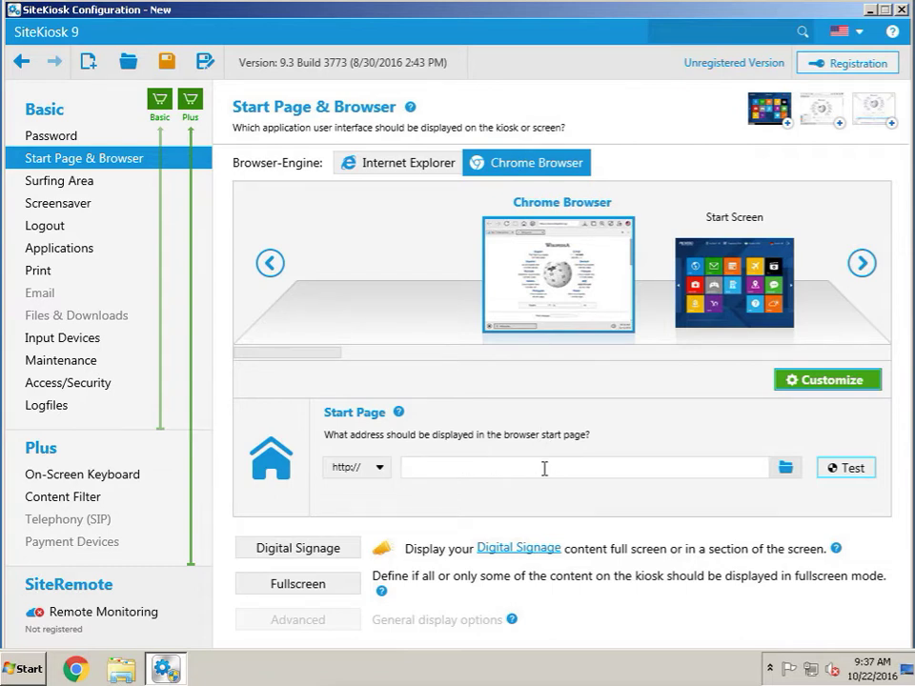
{"action": "type", "text": "c"}
{"action": "key", "text": "BackSpace"}
{"action": "type", "text": "ignitepros.com"}
{"action": "left_click", "coordinate": [379, 468]}
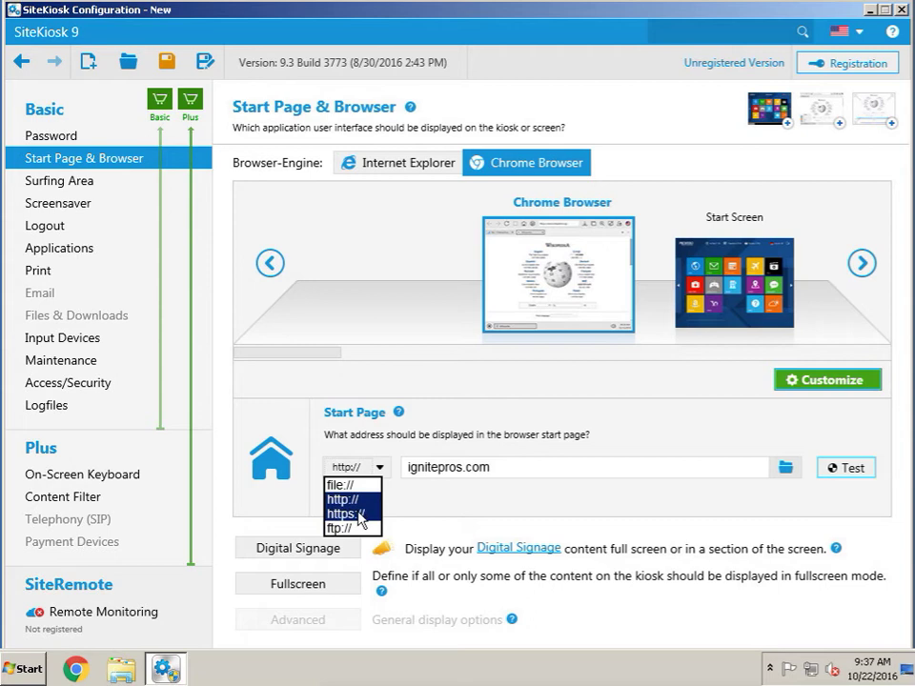
{"action": "left_click", "coordinate": [360, 513]}
{"action": "left_click", "coordinate": [408, 469]}
{"action": "type", "text": "www."}
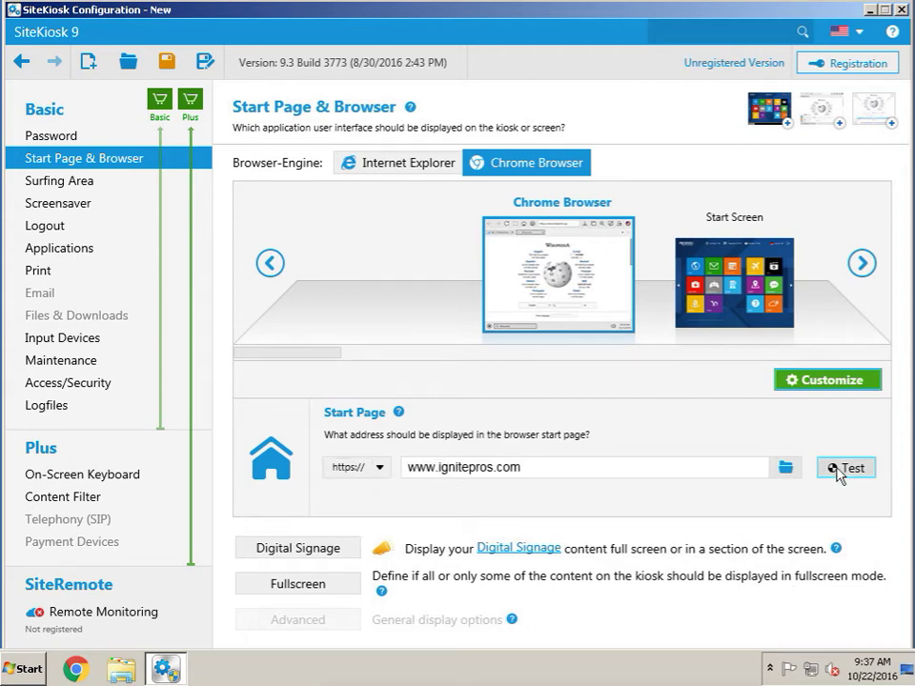
{"action": "left_click", "coordinate": [845, 473]}
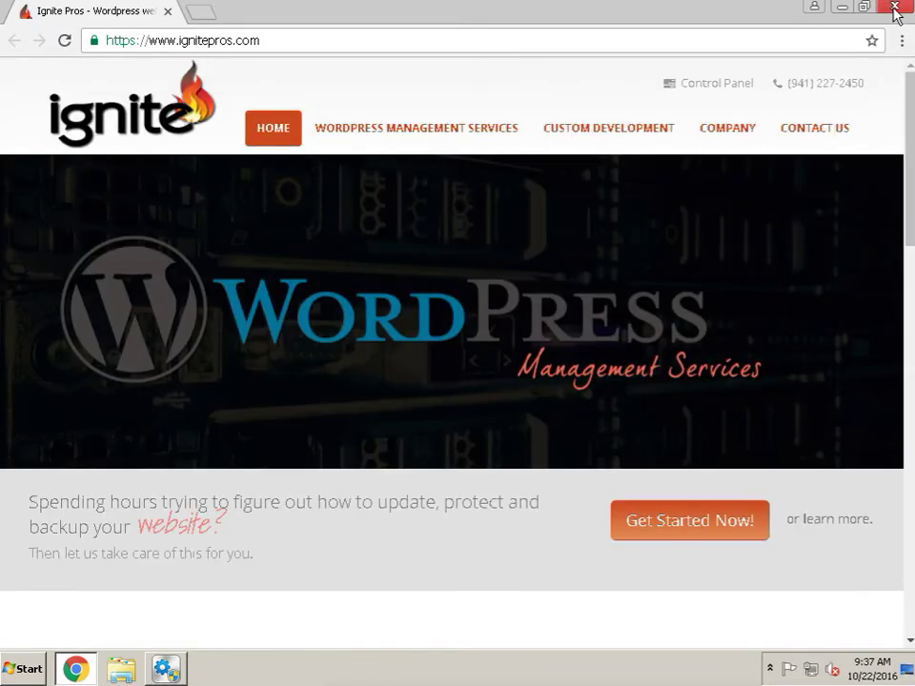
Close the Chrome window showing the ignitepros.com test page
{"action": "left_click", "coordinate": [895, 9]}
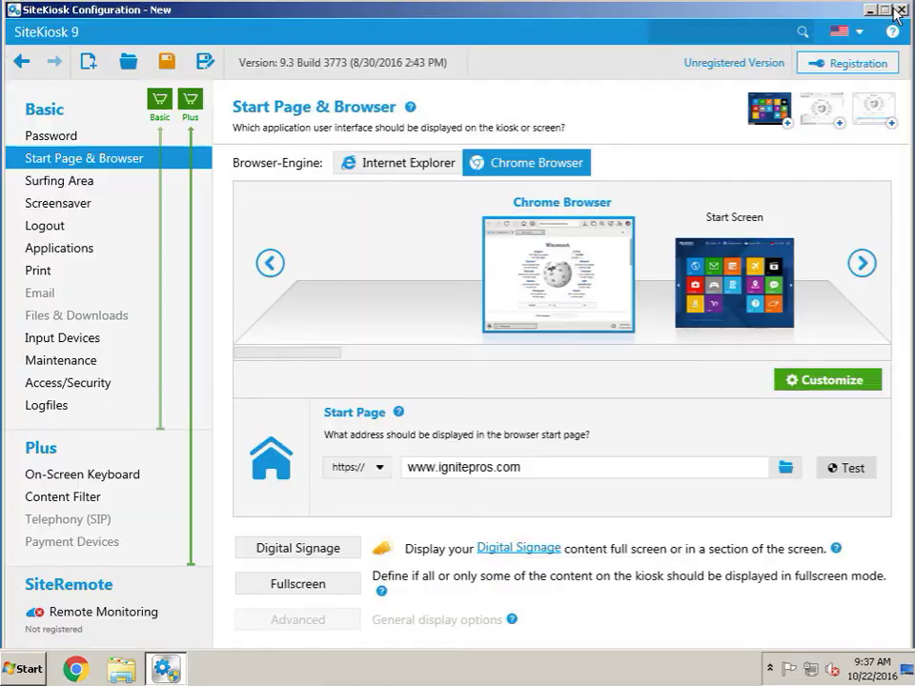
Set the Escape key (ESC) to exit, with a confirmed eight-character password
{"action": "left_click", "coordinate": [61, 135]}
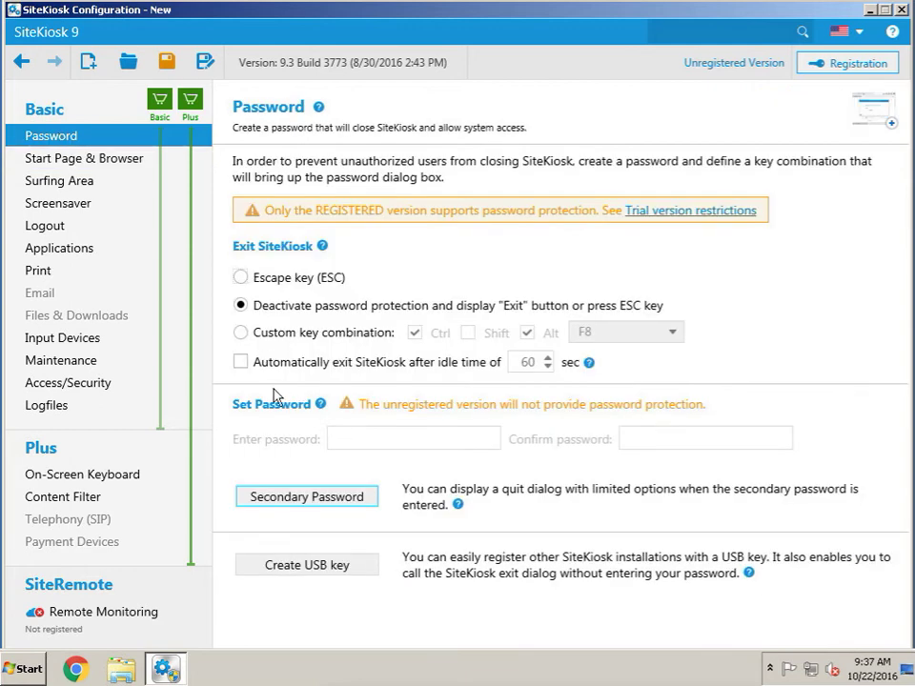
{"action": "left_click", "coordinate": [241, 277]}
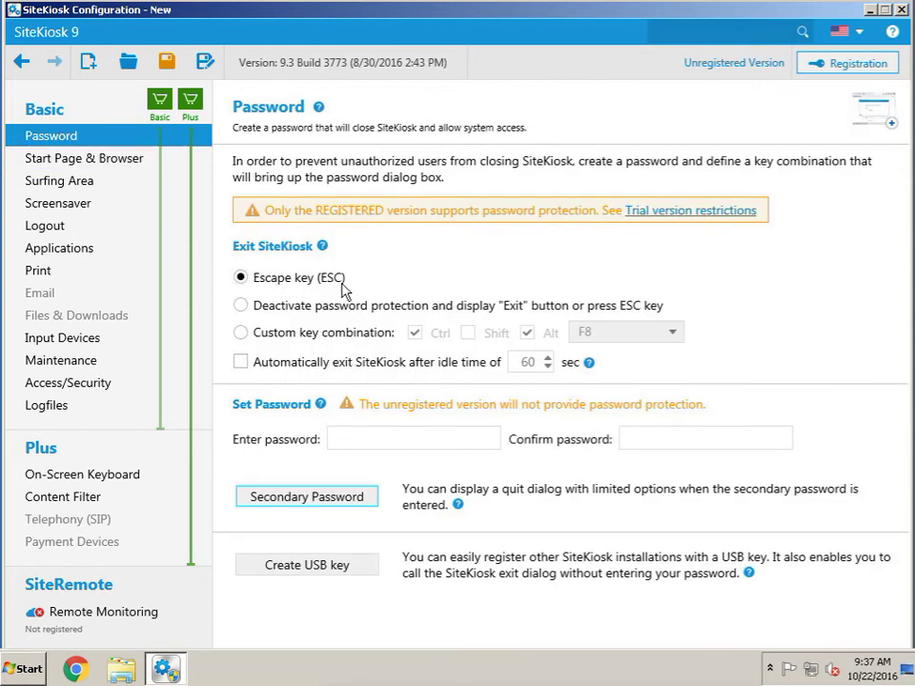
{"action": "left_click", "coordinate": [383, 442]}
{"action": "type", "text": "123456"}
{"action": "key", "text": "BackSpace"}
{"action": "key", "text": "BackSpace"}
{"action": "key", "text": "BackSpace"}
{"action": "key", "text": "BackSpace"}
{"action": "key", "text": "BackSpace"}
{"action": "key", "text": "BackSpace"}
{"action": "type", "text": "12345678"}
{"action": "key", "text": "Tab"}
{"action": "type", "text": "12345678"}
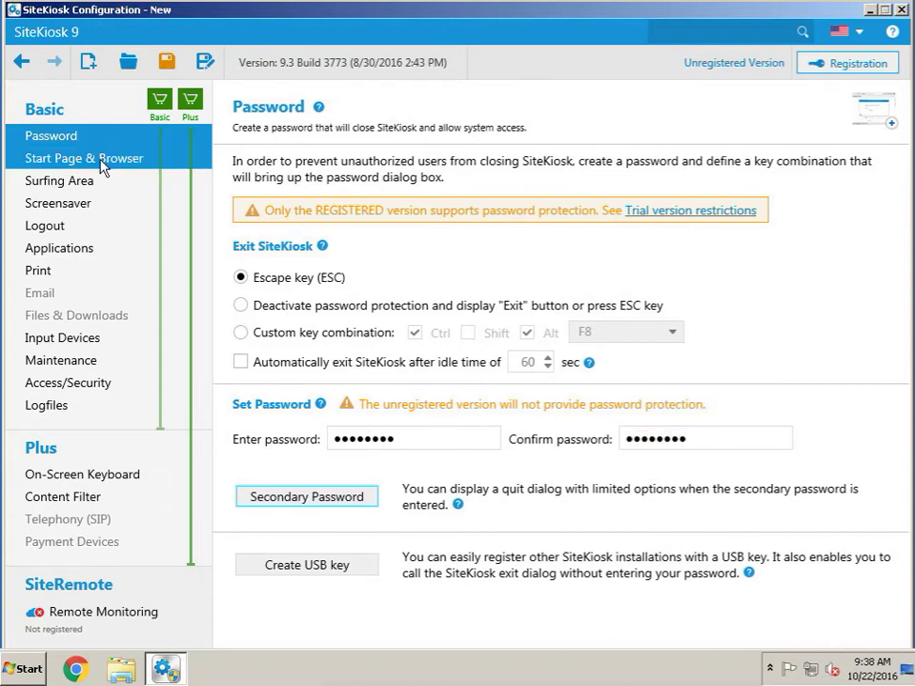
Save the configuration as 'my config name' and run SiteKiosk with it
{"action": "left_click", "coordinate": [178, 61]}
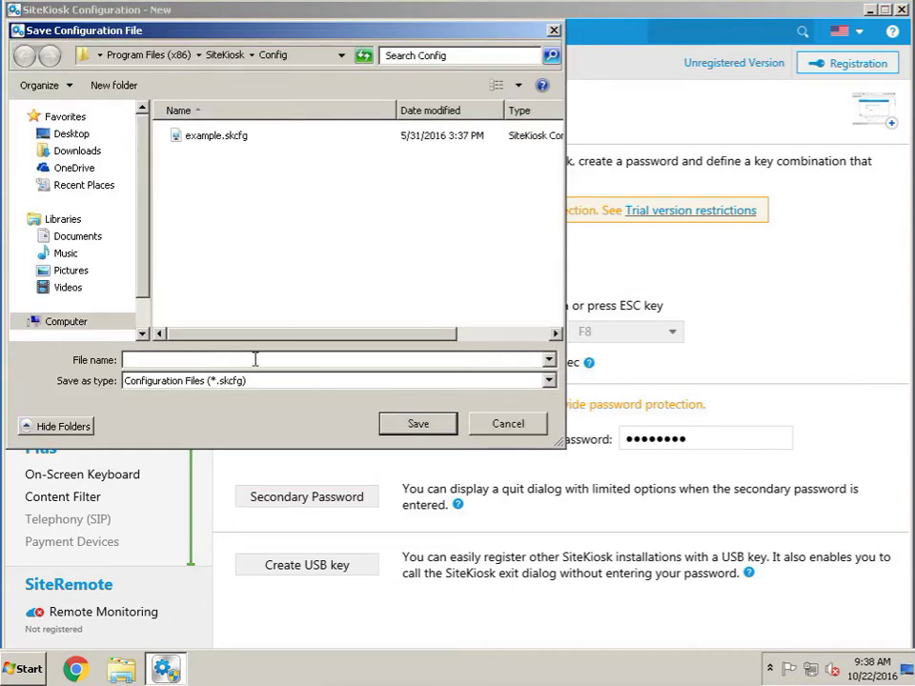
{"action": "type", "text": "my config name"}
{"action": "key", "text": "Return"}
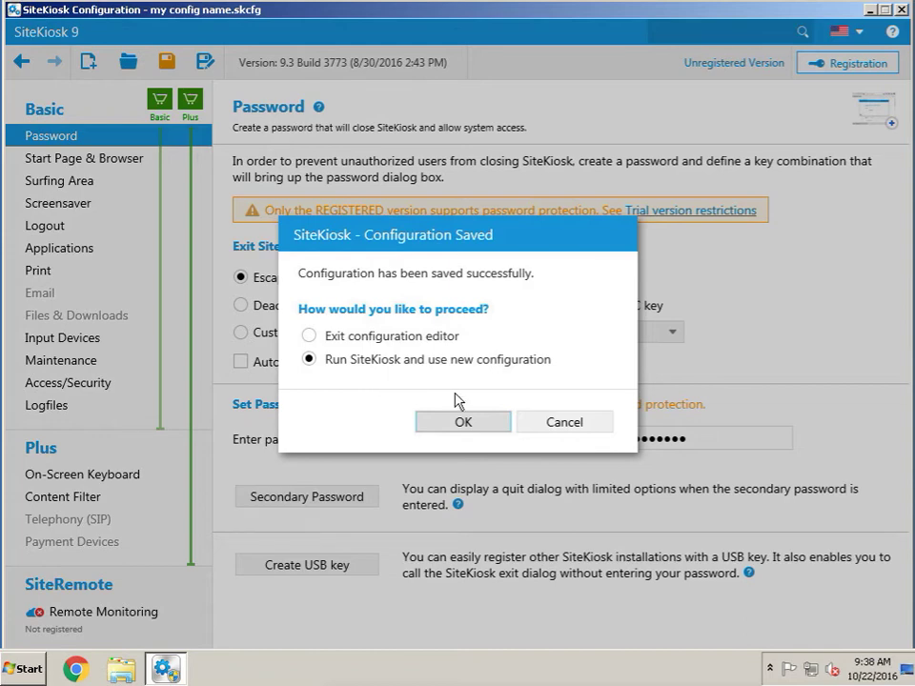
{"action": "left_click", "coordinate": [463, 422]}
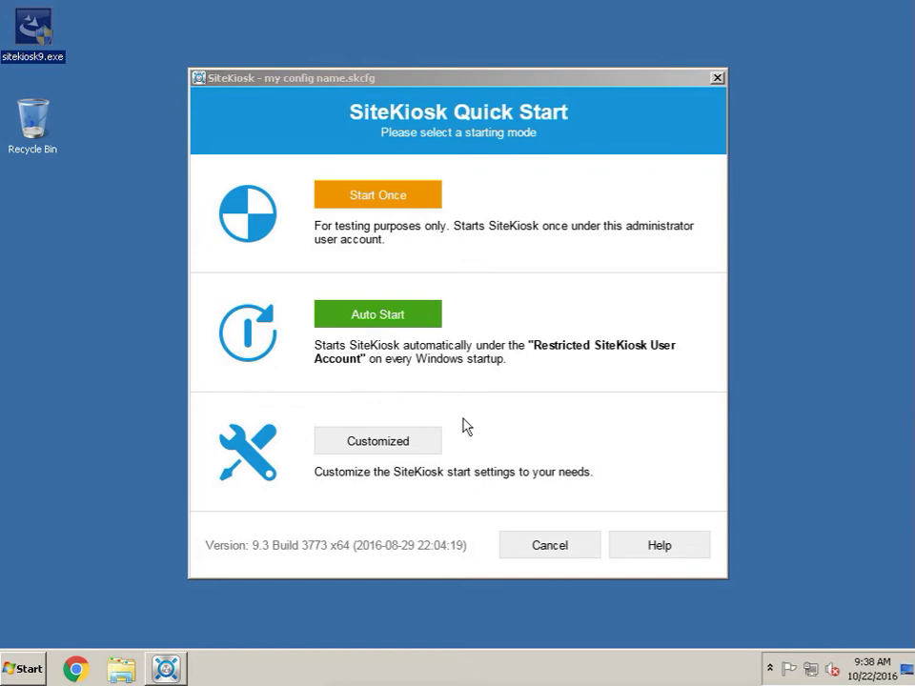
Choose Auto Start in the Quick Start and confirm the Windows reboot
{"action": "left_click", "coordinate": [401, 324]}
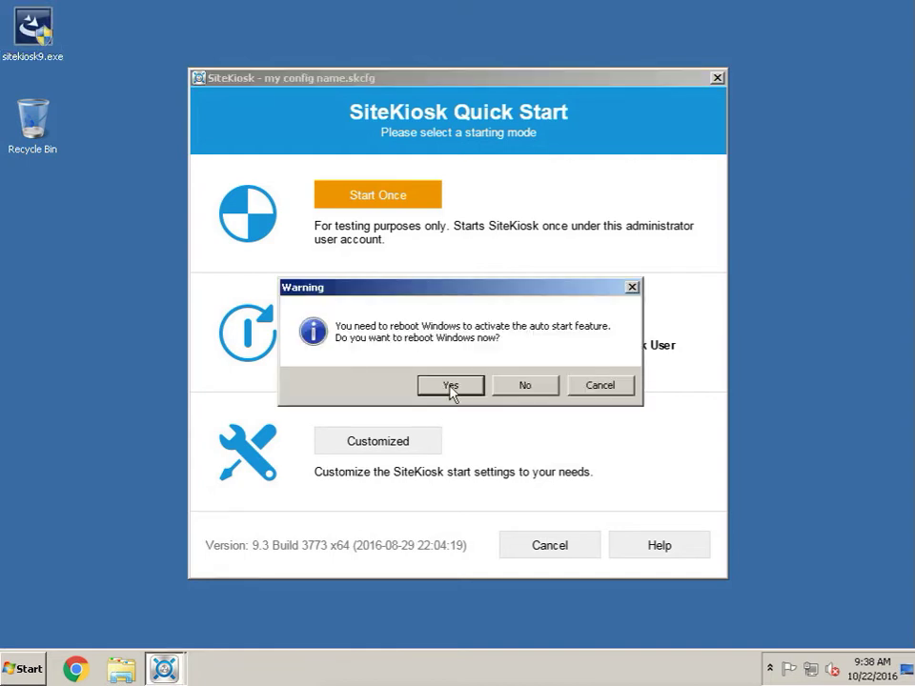
{"action": "left_click", "coordinate": [451, 386]}
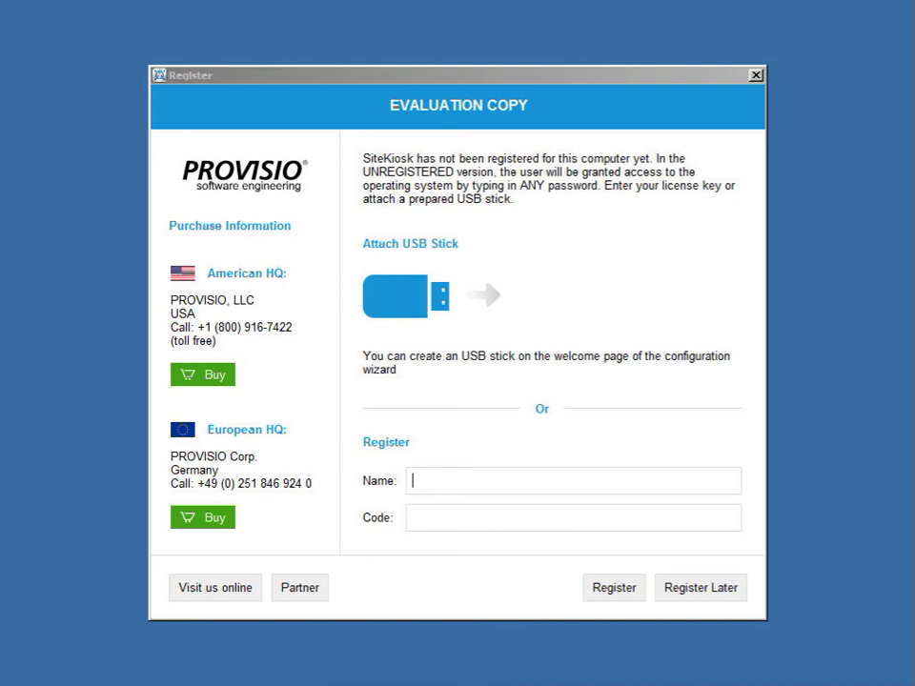
Choose Register Later in the Evaluation Copy dialog
{"action": "left_click", "coordinate": [702, 593]}
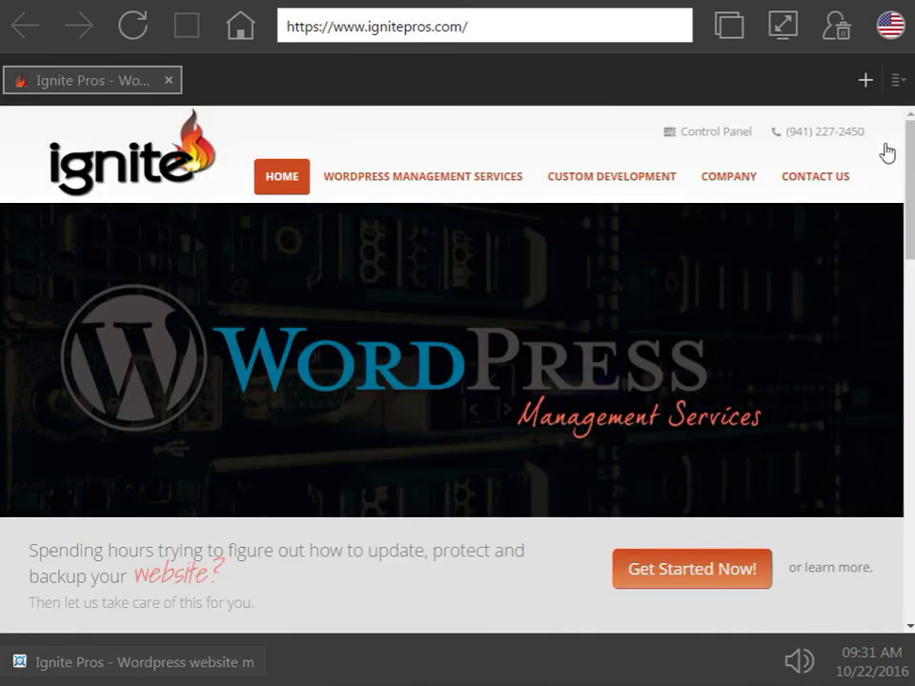
Switch the SiteKiosk browser to fullscreen so the Ignite Pros home page fills the screen
{"action": "left_click", "coordinate": [785, 35]}
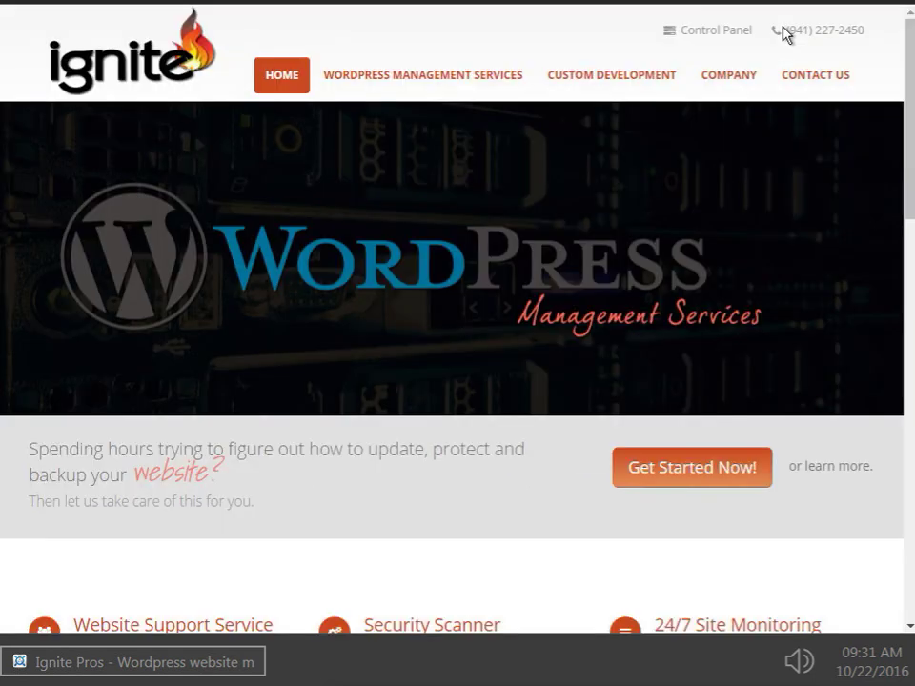